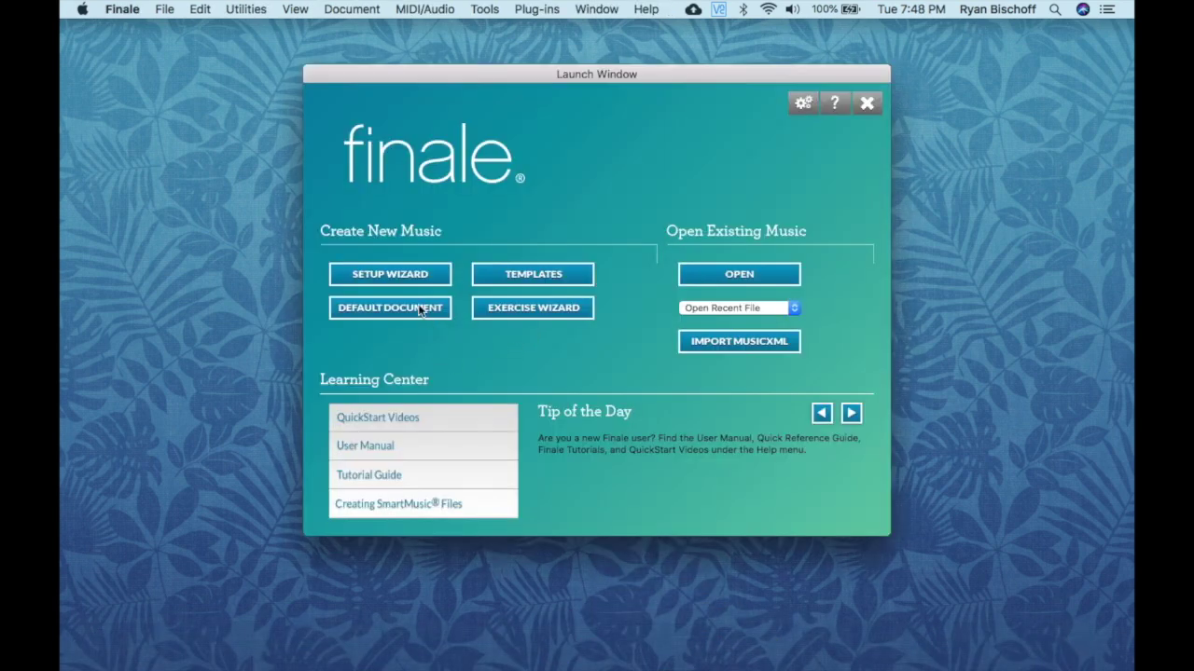
- Create a new default document and set Finale to play through MIDI
{"action": "left_click", "coordinate": [411, 311]}
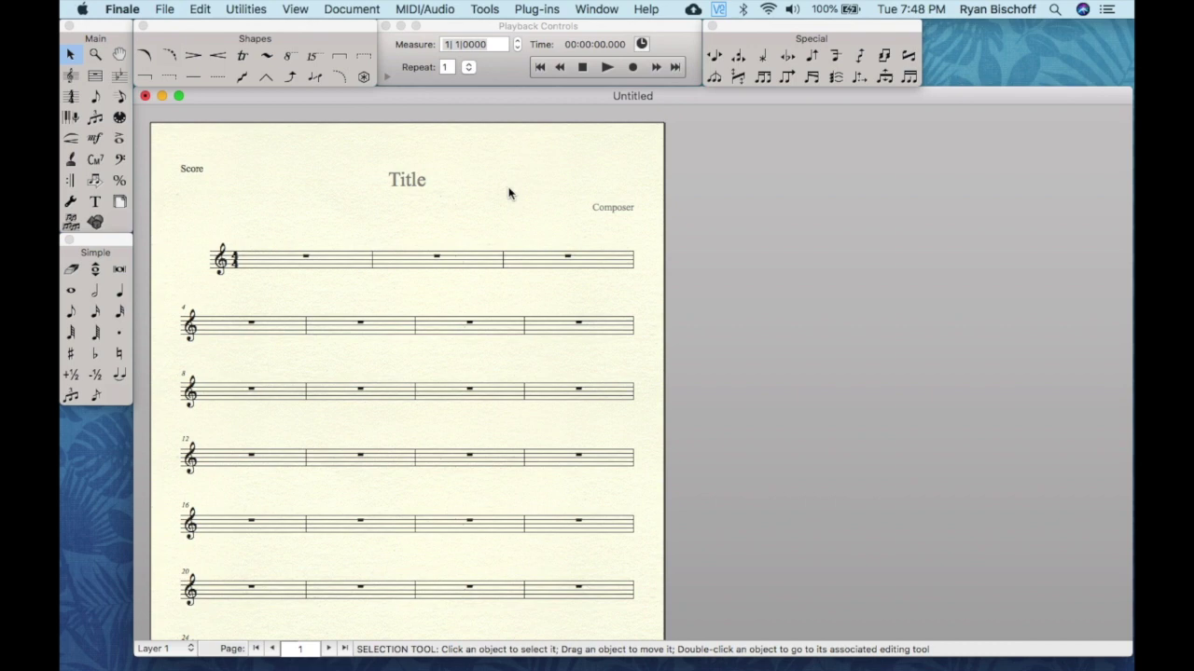
{"action": "left_click", "coordinate": [448, 7]}
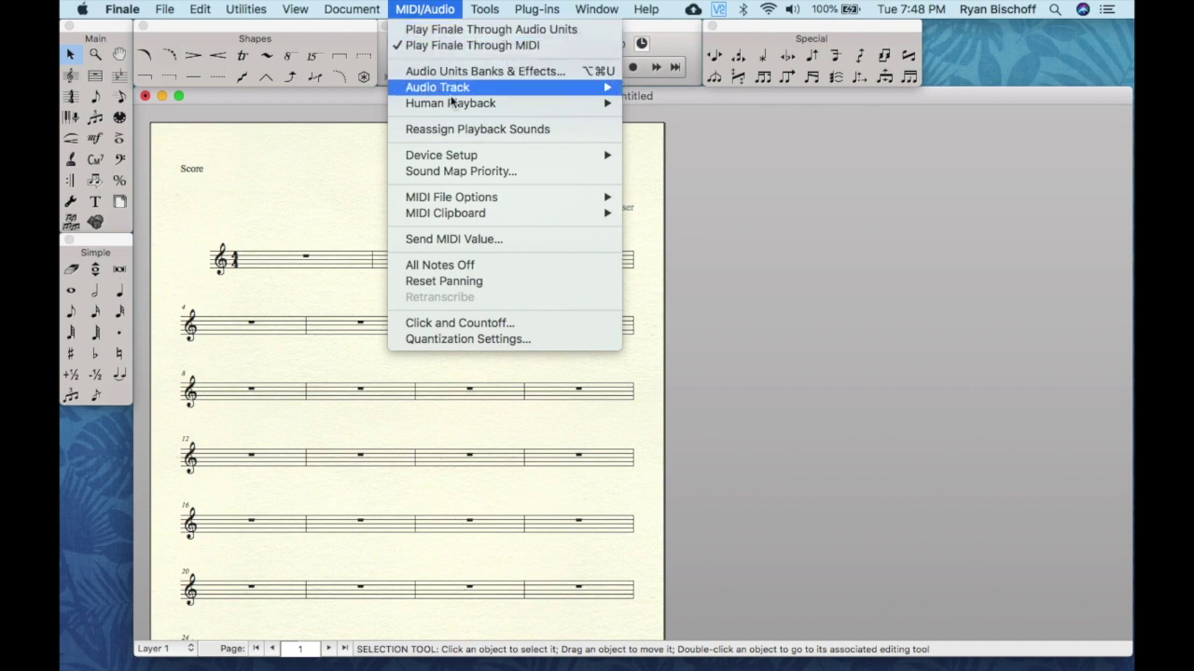
{"action": "left_click", "coordinate": [462, 46]}
- In the MIDI/Internal Speaker Setup, set the playback destination to MIDI System
{"action": "left_click", "coordinate": [427, 10]}
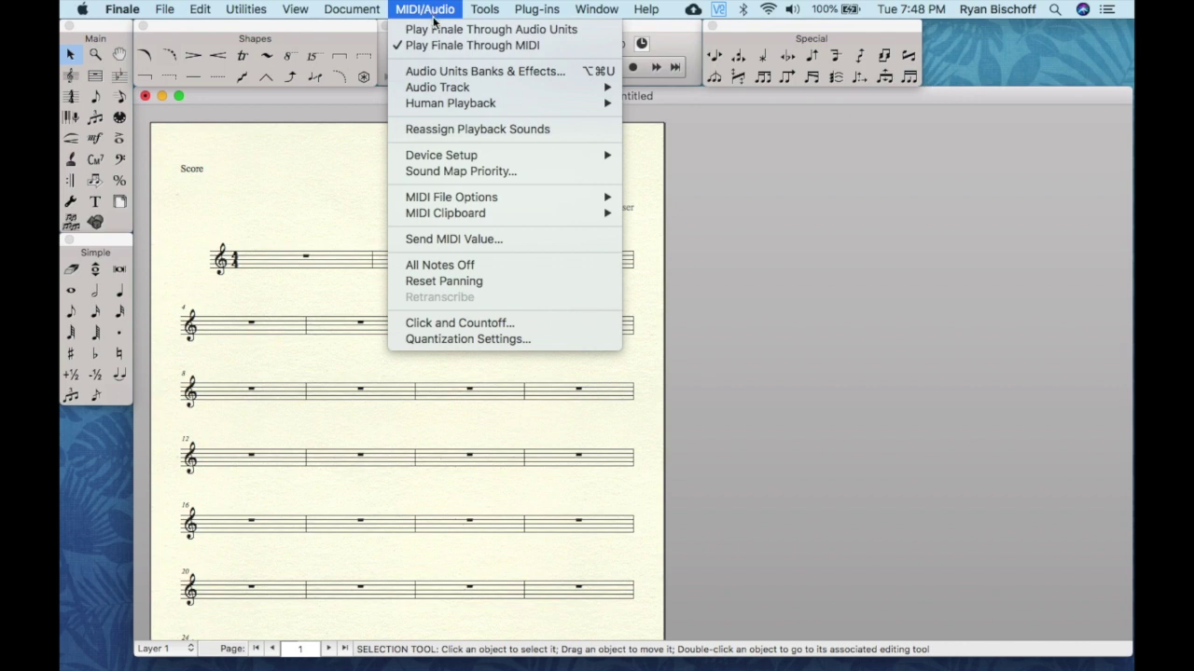
{"action": "mouse_move", "coordinate": [497, 156]}
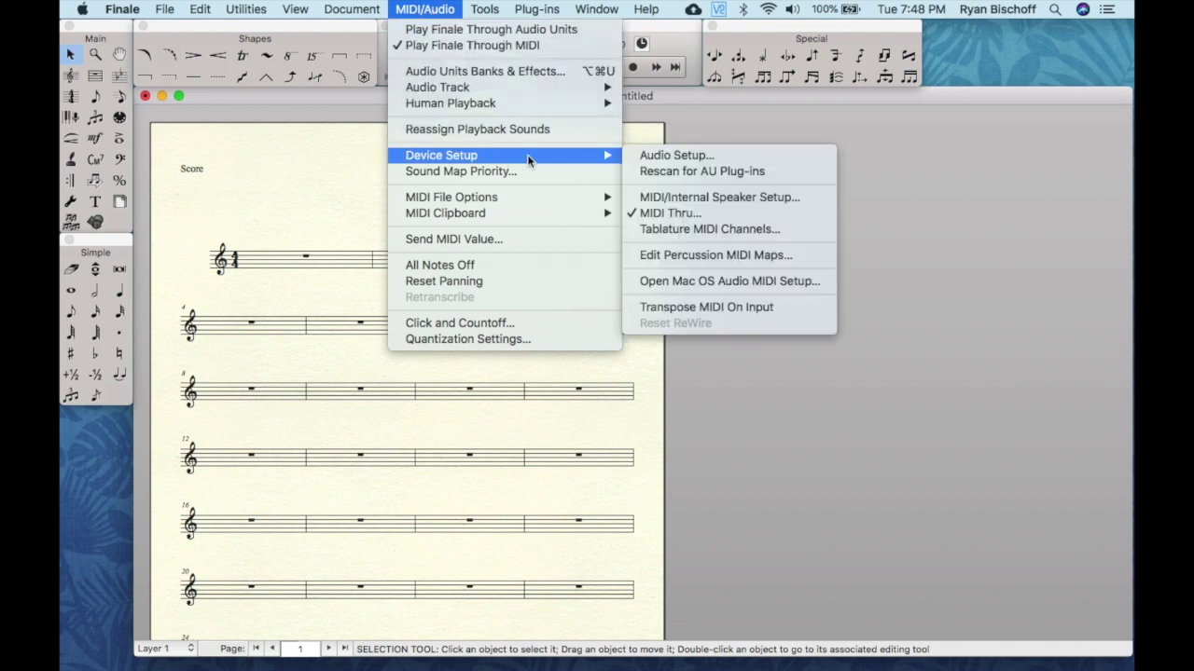
{"action": "left_click", "coordinate": [709, 197]}
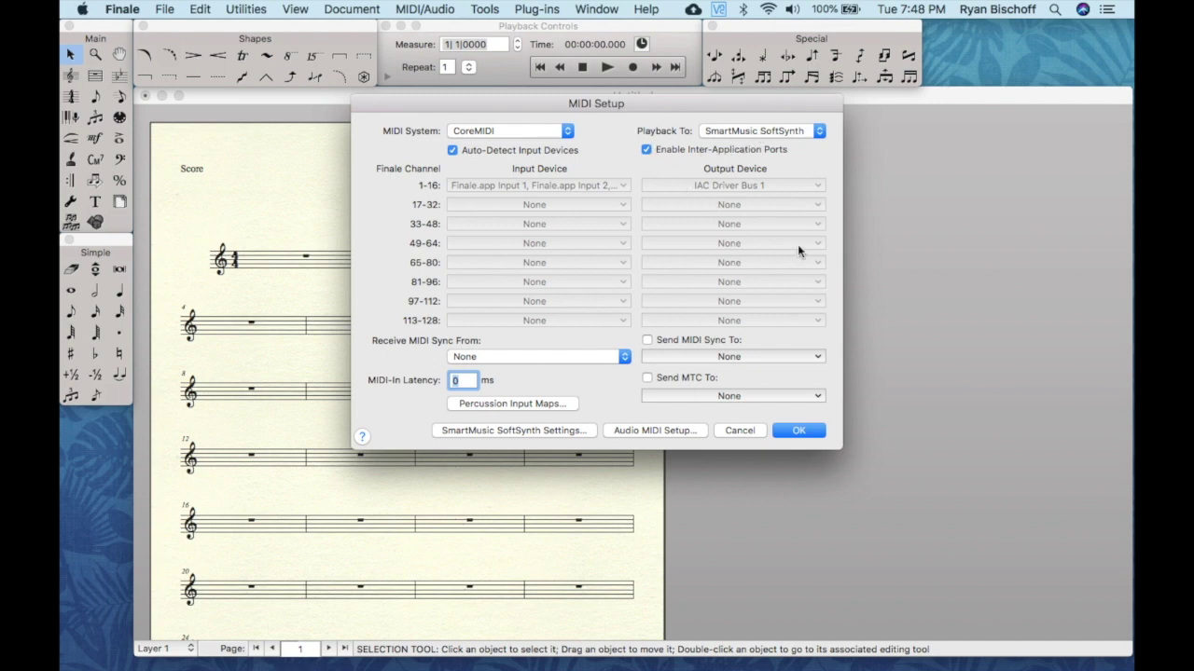
{"action": "left_click", "coordinate": [757, 131]}
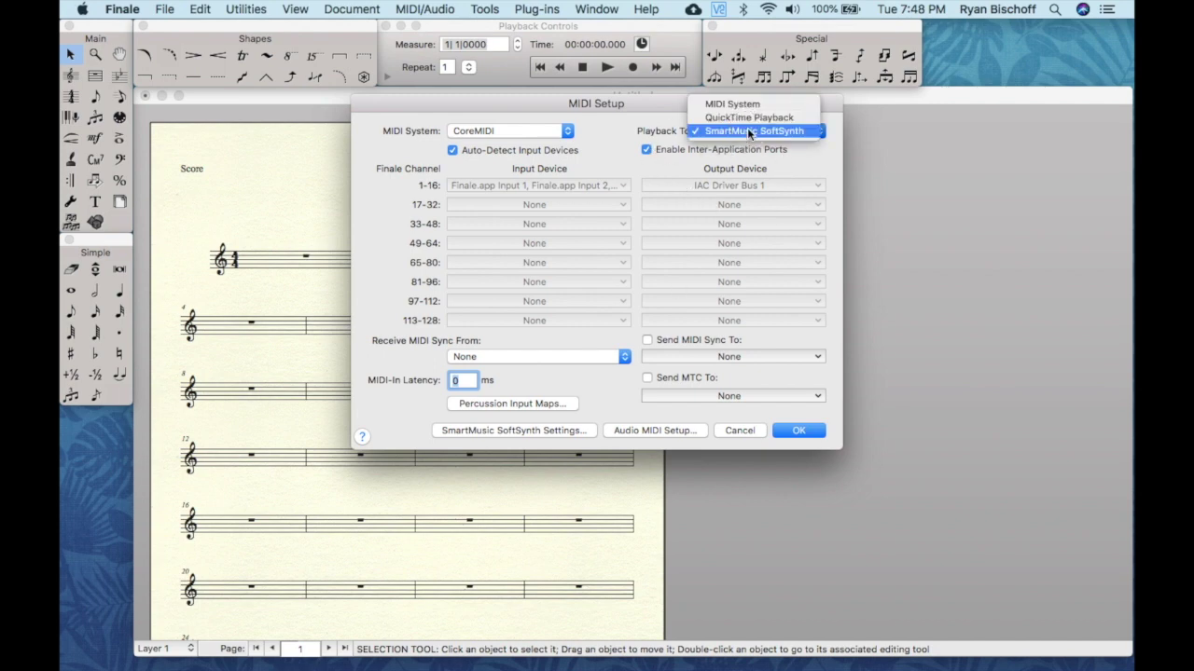
{"action": "left_click", "coordinate": [626, 136]}
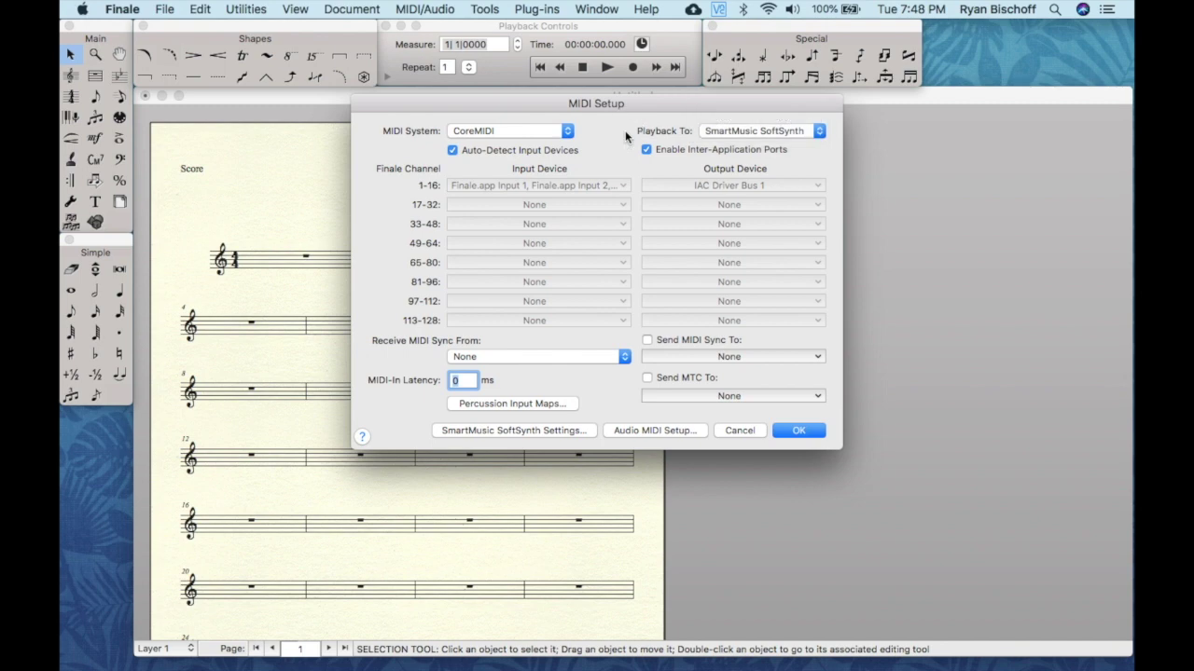
{"action": "left_click", "coordinate": [772, 128]}
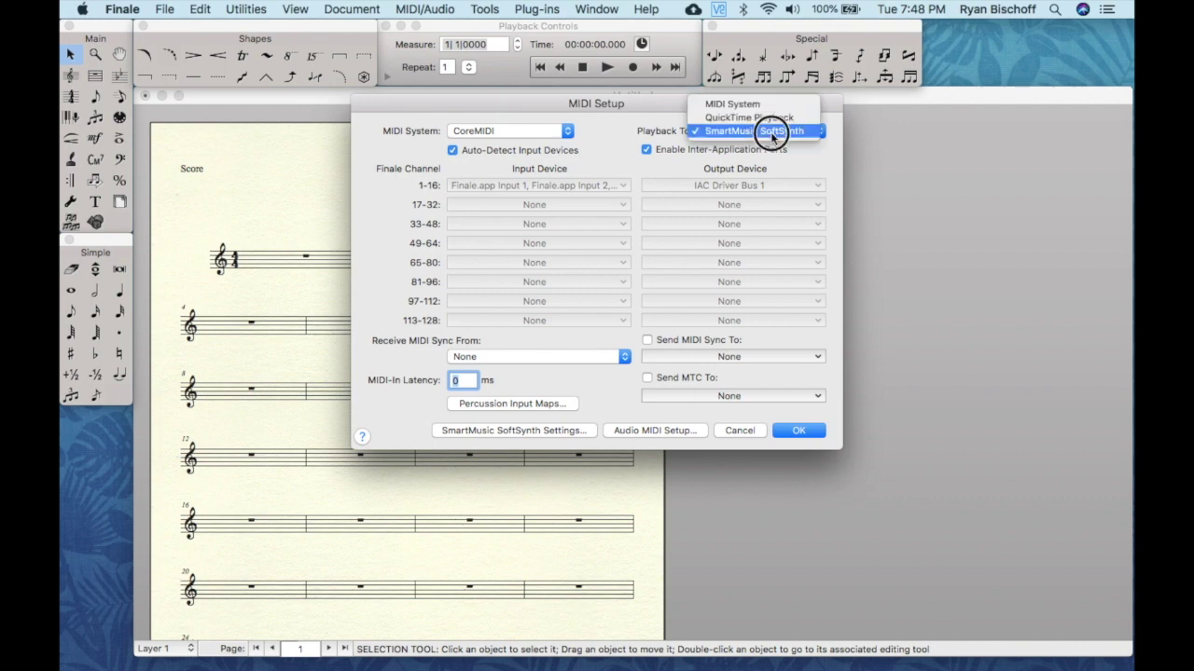
{"action": "left_click", "coordinate": [743, 106]}
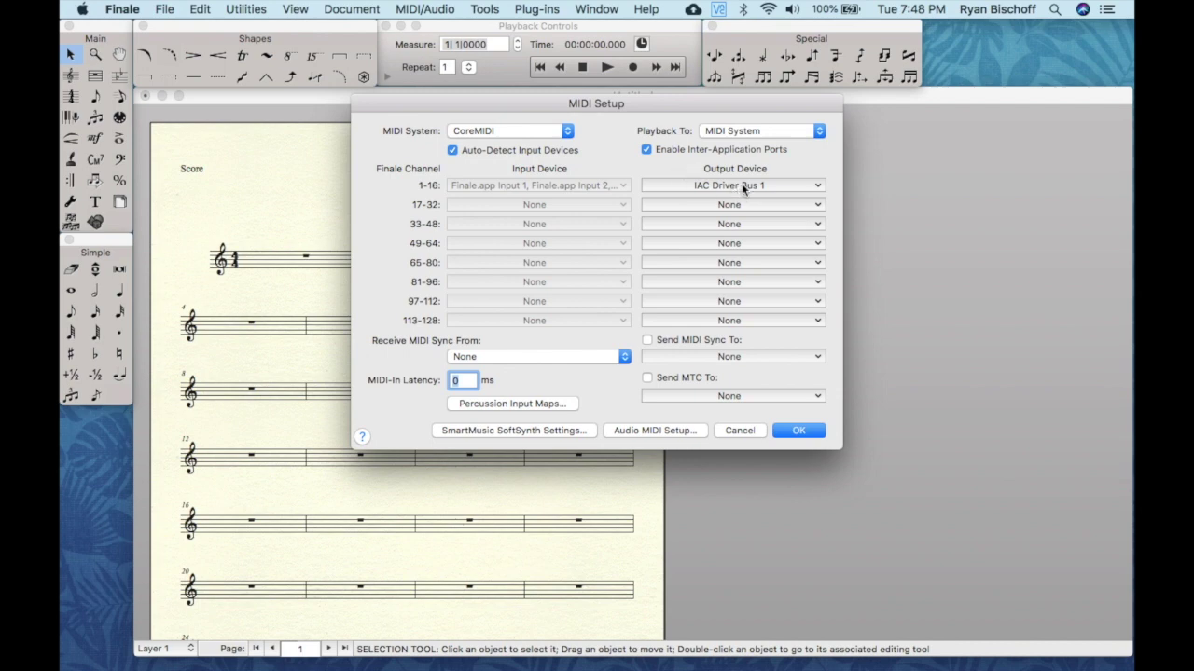
- Assign IAC Driver Bus 1 as output device for channels 1-16 and IAC Driver Bus 2 for channels 17-32
{"action": "left_click", "coordinate": [687, 185]}
{"action": "left_click", "coordinate": [679, 164]}
{"action": "left_click", "coordinate": [727, 186]}
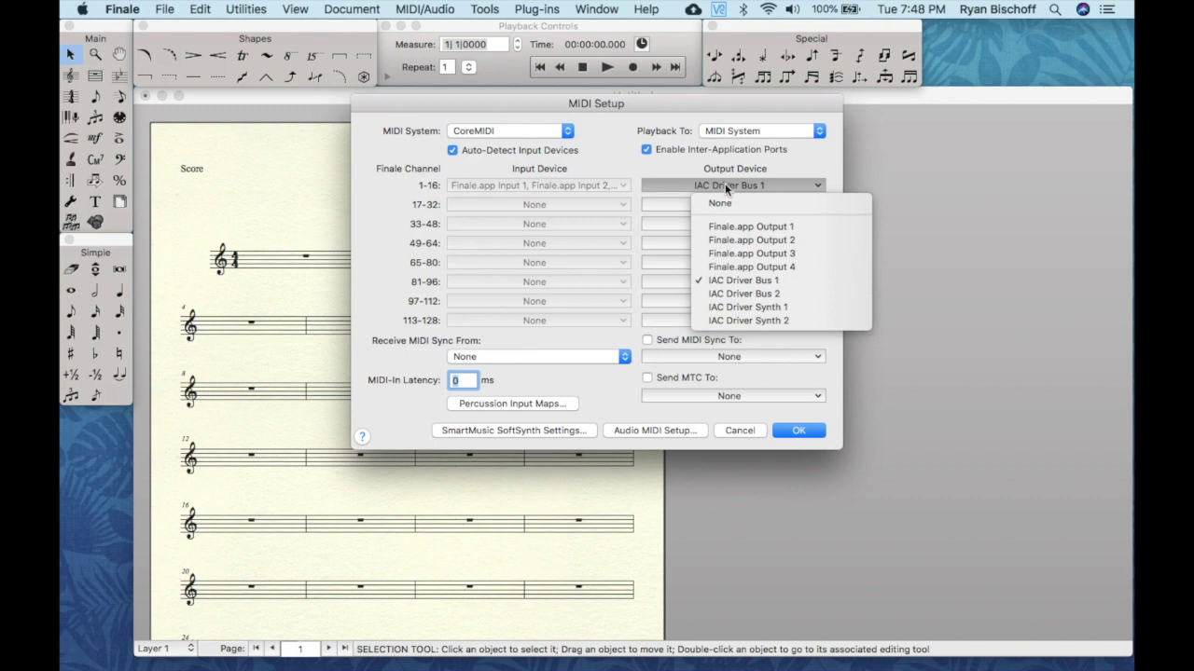
{"action": "left_click", "coordinate": [770, 282]}
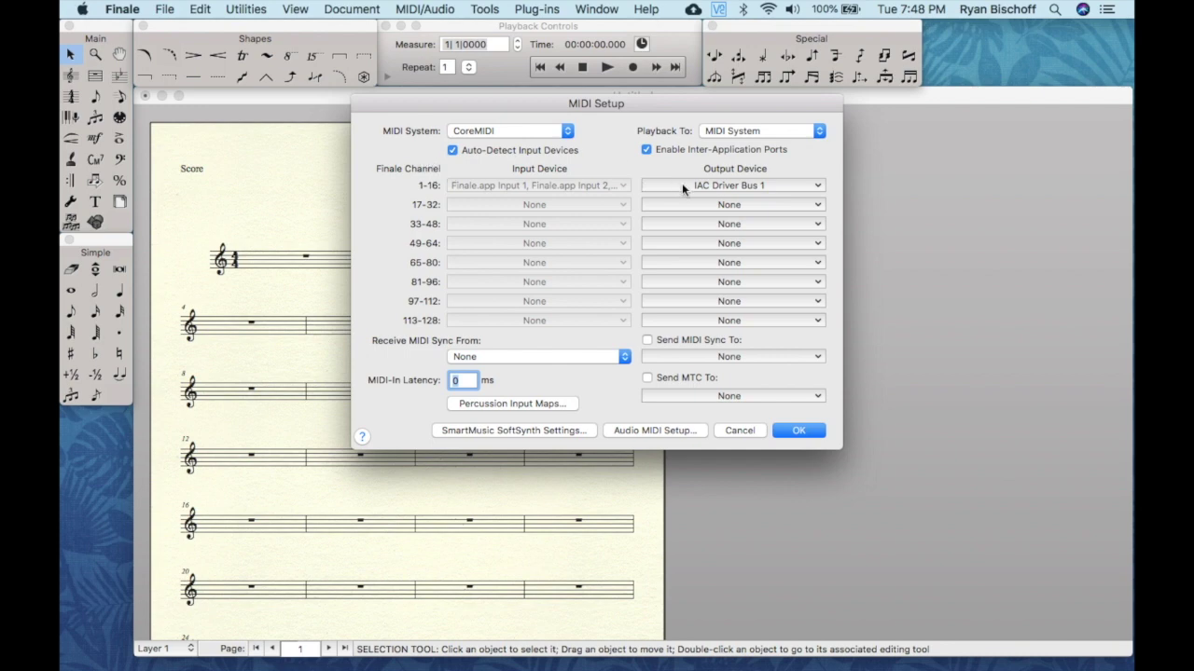
{"action": "left_click", "coordinate": [703, 207]}
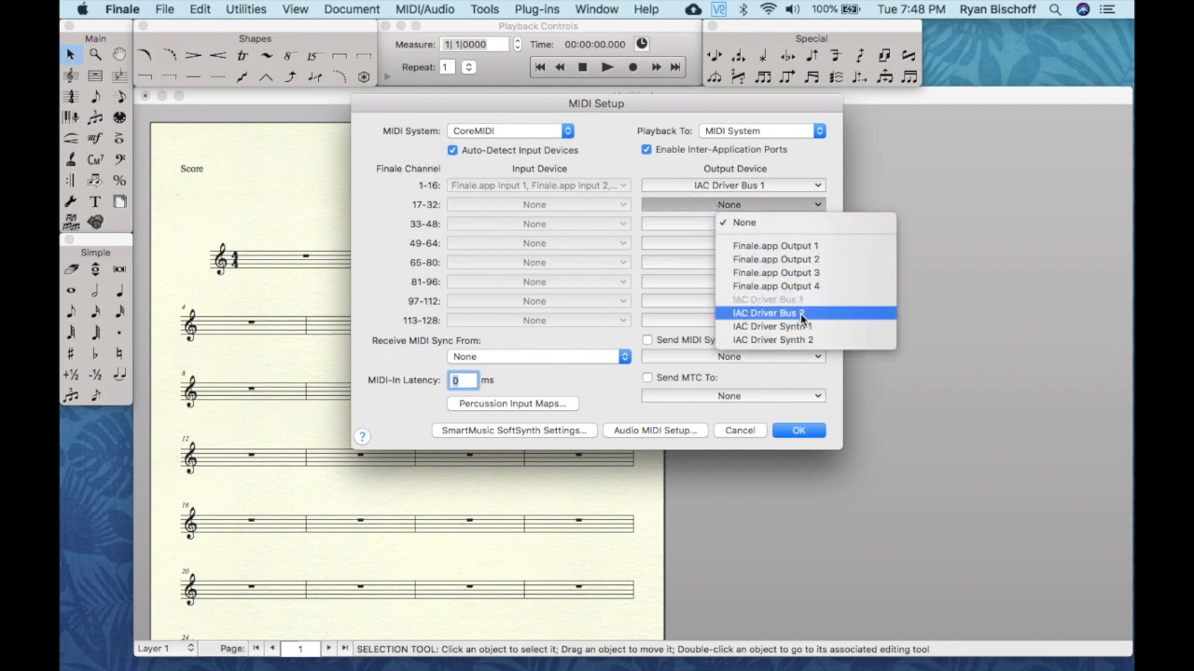
{"action": "left_click", "coordinate": [801, 315]}
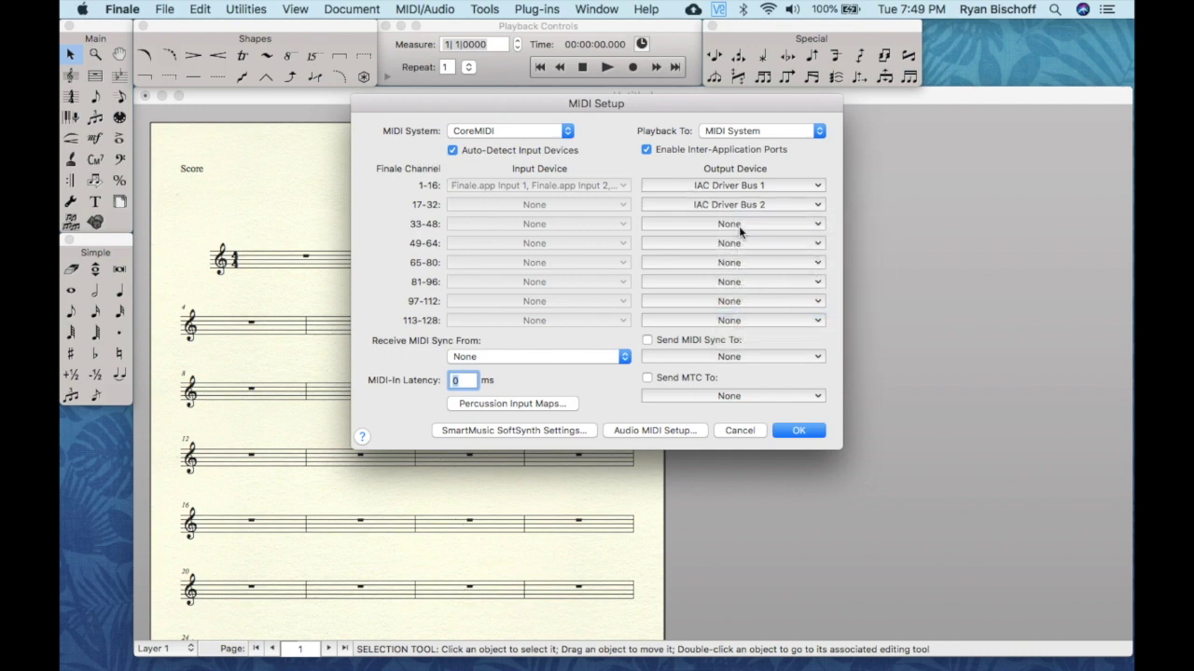
- Assign IAC Driver Synth 1 as output device for channels 33-48 and IAC Driver Synth 2 for channels 49-64
{"action": "left_click", "coordinate": [716, 226]}
{"action": "left_click", "coordinate": [761, 346]}
{"action": "left_click", "coordinate": [731, 242]}
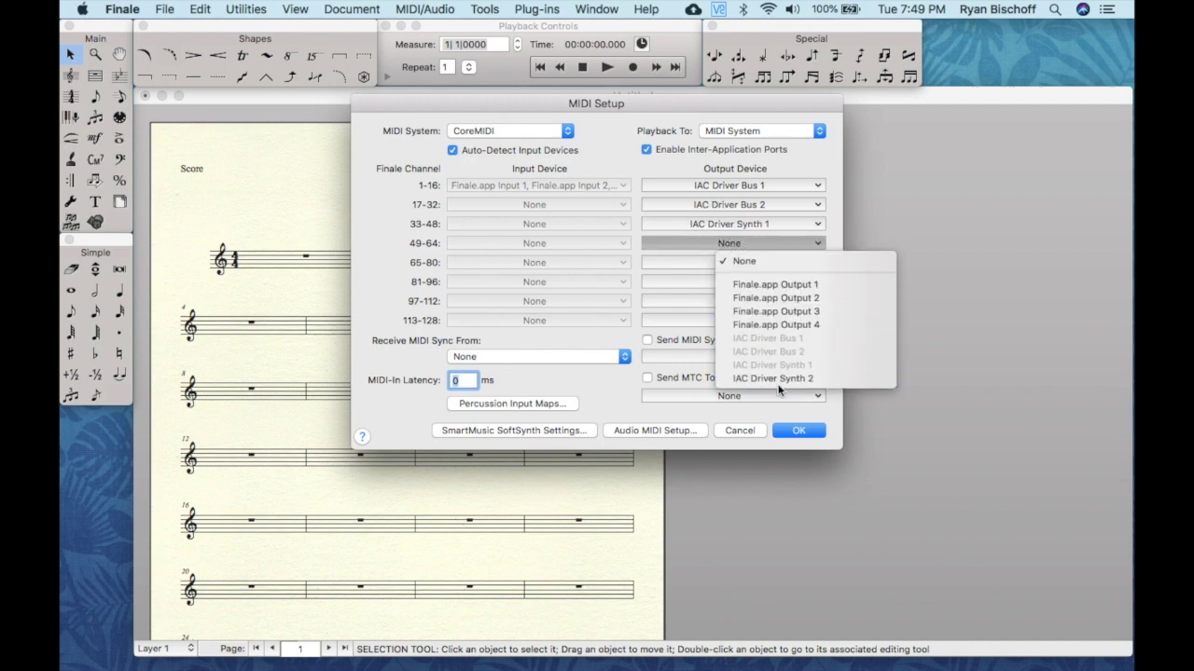
{"action": "left_click", "coordinate": [782, 390]}
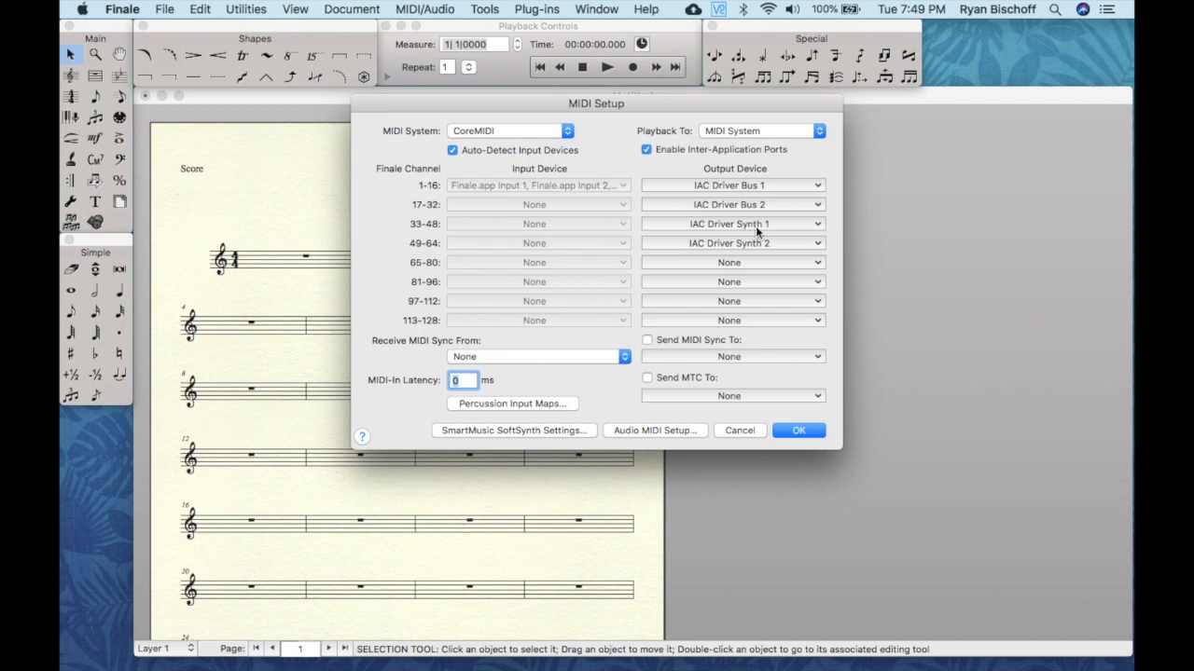
- Check the output device choices for channels 1-16, 33-48 and 49-64, and accept the MIDI setup
{"action": "left_click", "coordinate": [772, 186]}
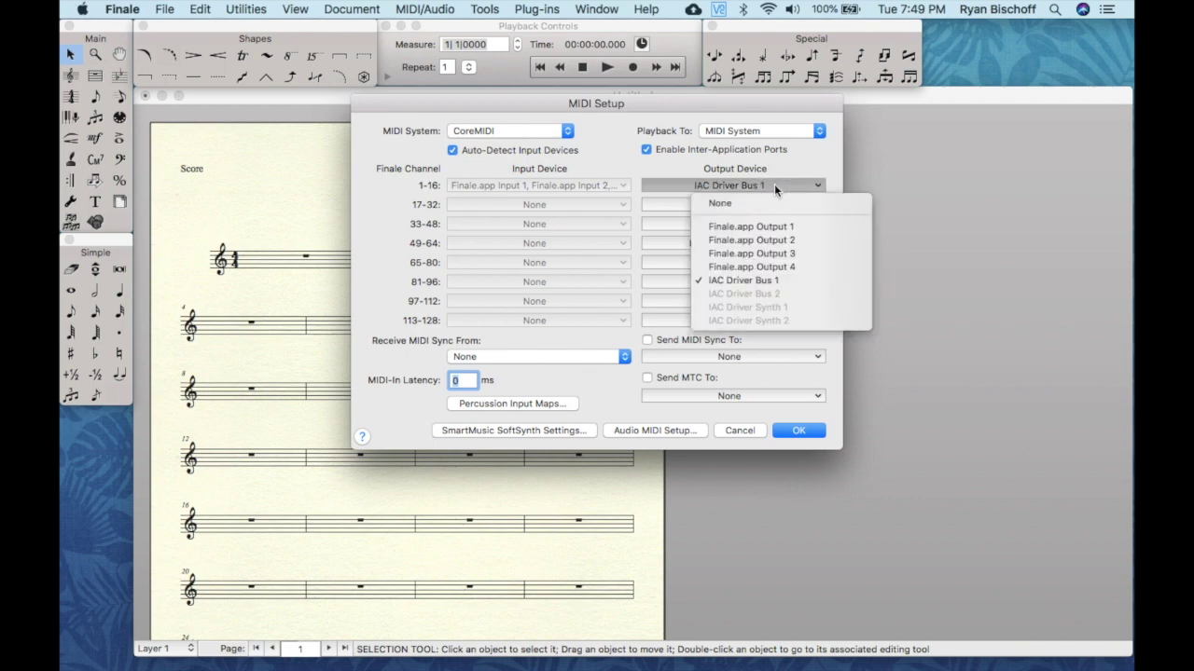
{"action": "left_click", "coordinate": [774, 184]}
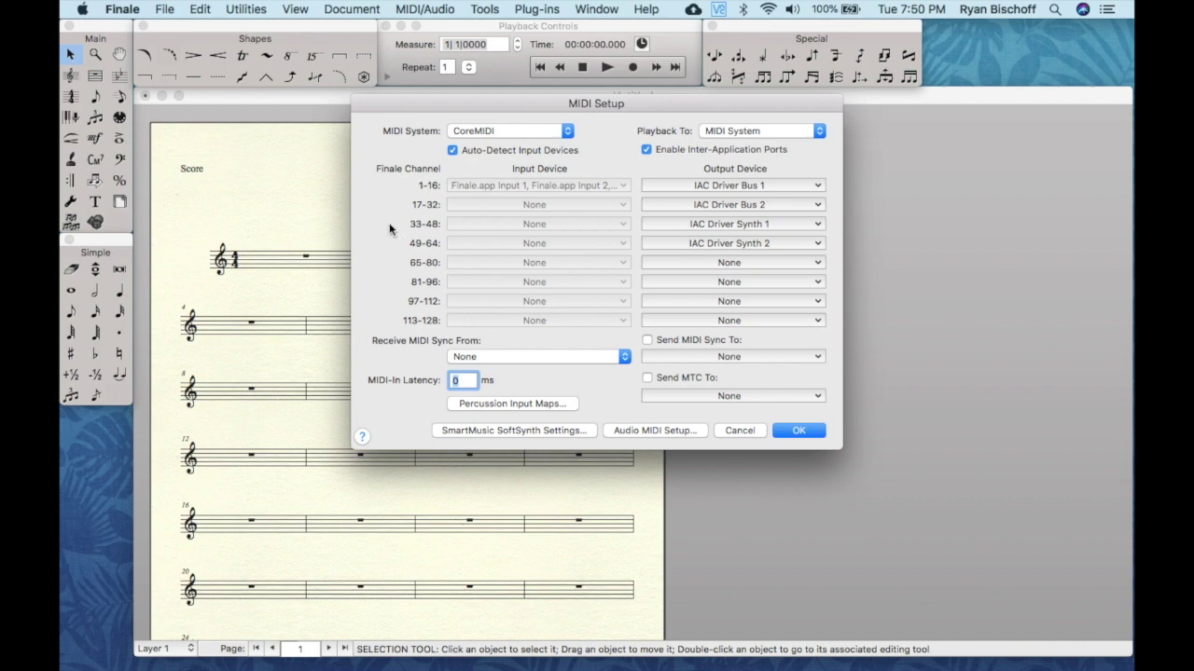
{"action": "left_click", "coordinate": [720, 224]}
{"action": "left_click", "coordinate": [704, 229]}
{"action": "left_click", "coordinate": [721, 243]}
{"action": "left_click", "coordinate": [721, 246]}
{"action": "left_click", "coordinate": [800, 433]}
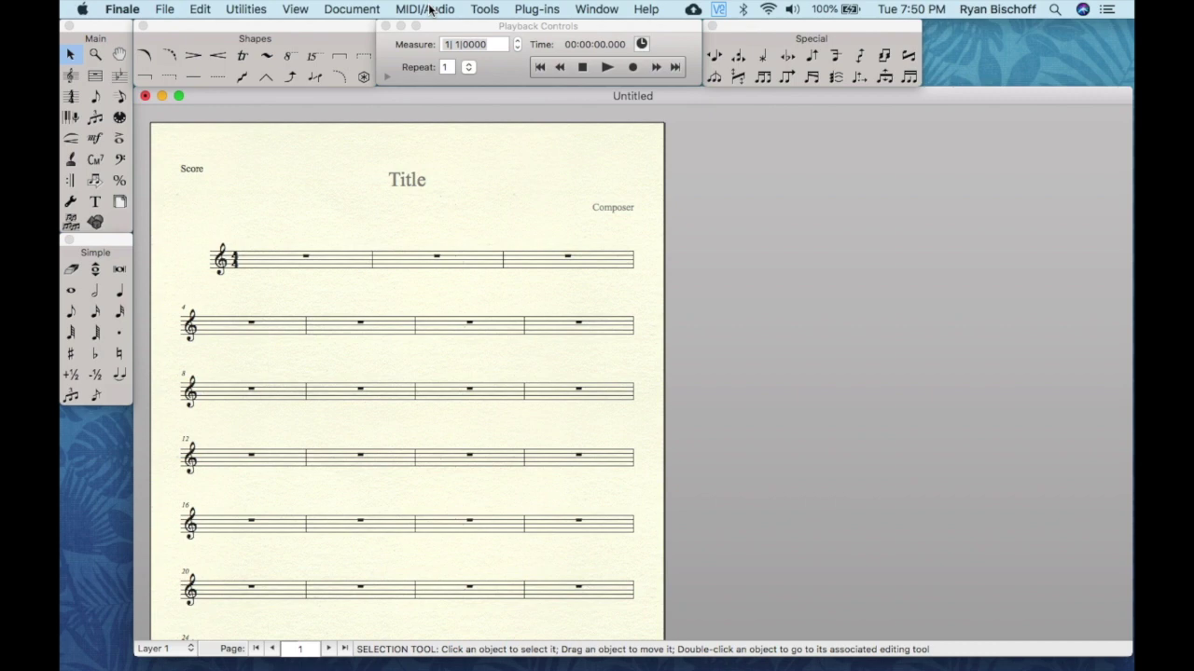
- In the ScoreManager, set Staff 1's playback device to IAC Driver Synth 1 and examine the available General MIDI sounds
{"action": "left_click", "coordinate": [606, 13]}
{"action": "left_click", "coordinate": [657, 160]}
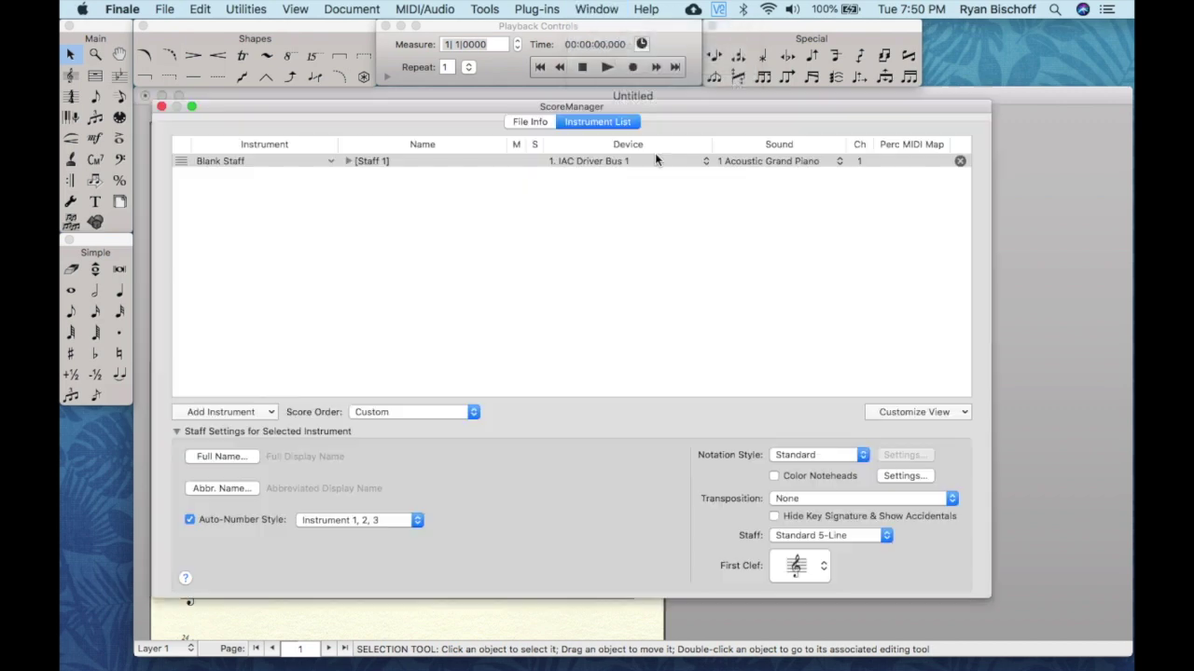
{"action": "left_click", "coordinate": [559, 222]}
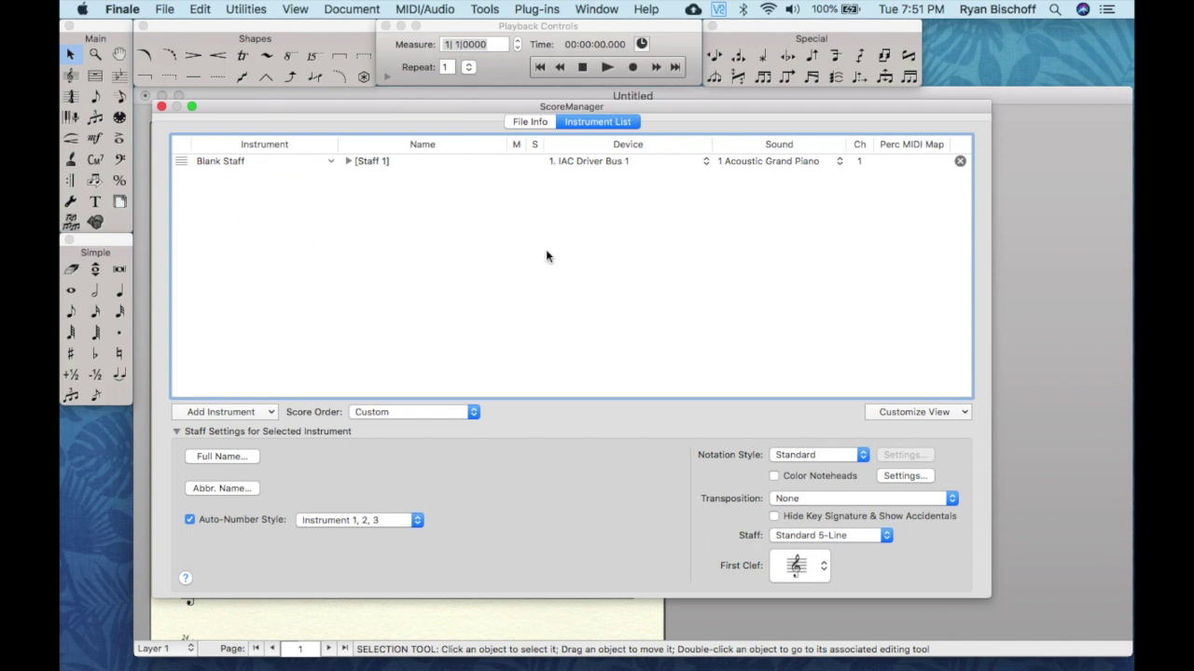
{"action": "left_click", "coordinate": [613, 163]}
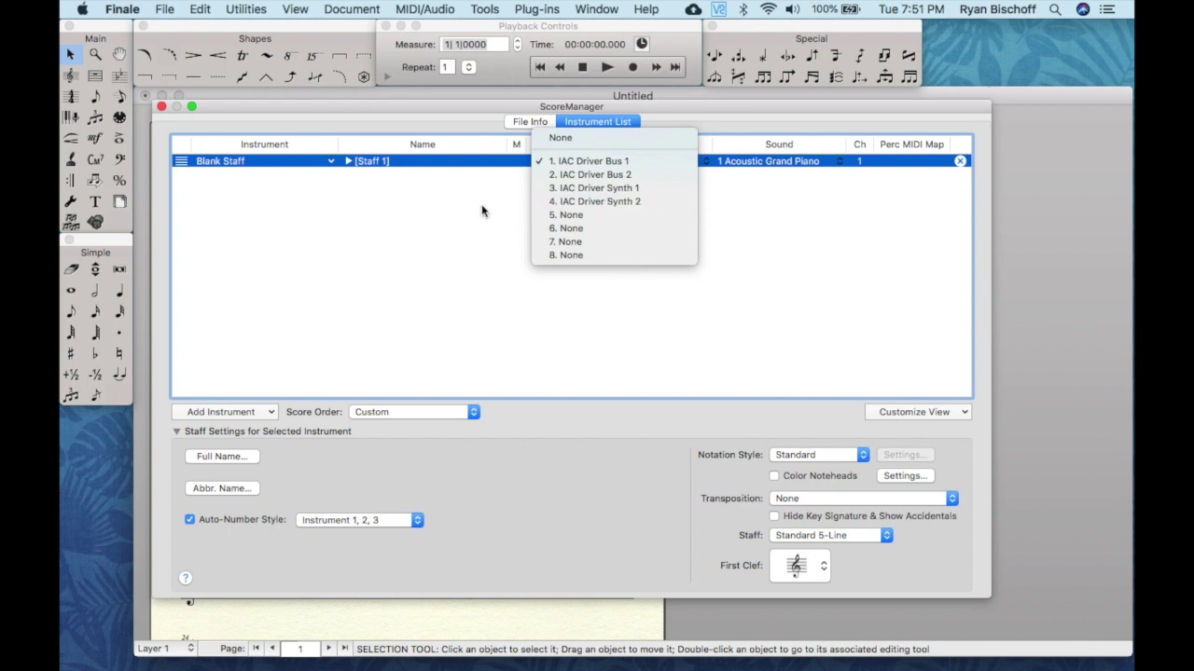
{"action": "left_click", "coordinate": [655, 188]}
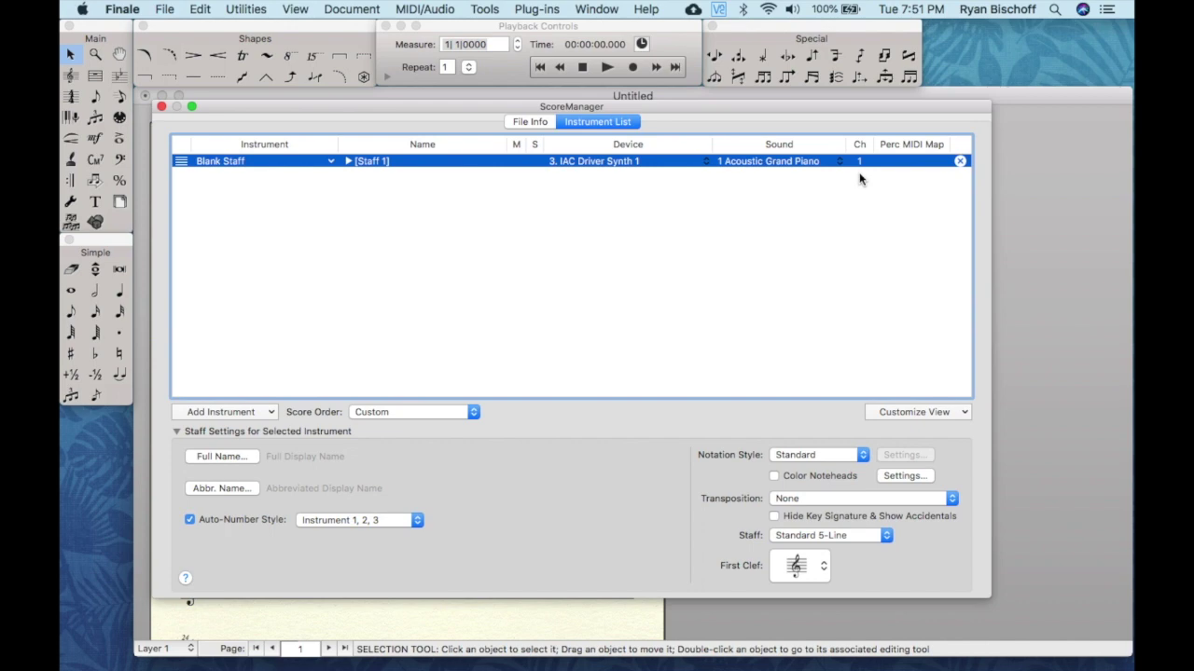
{"action": "left_click", "coordinate": [793, 165]}
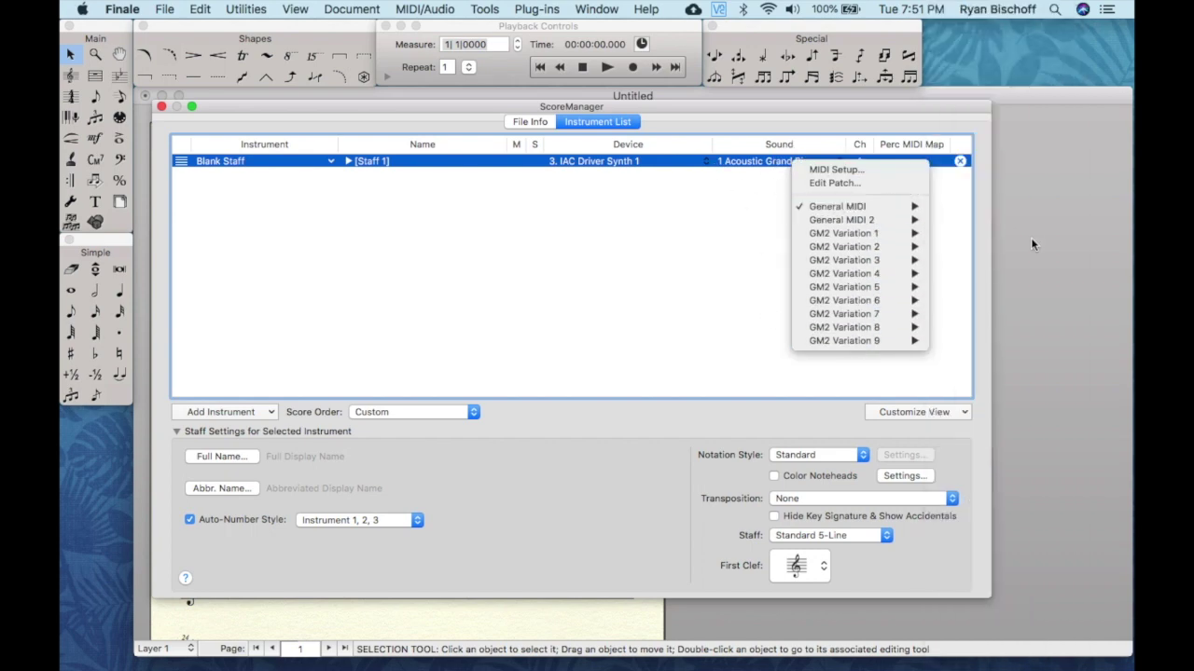
{"action": "mouse_move", "coordinate": [915, 206]}
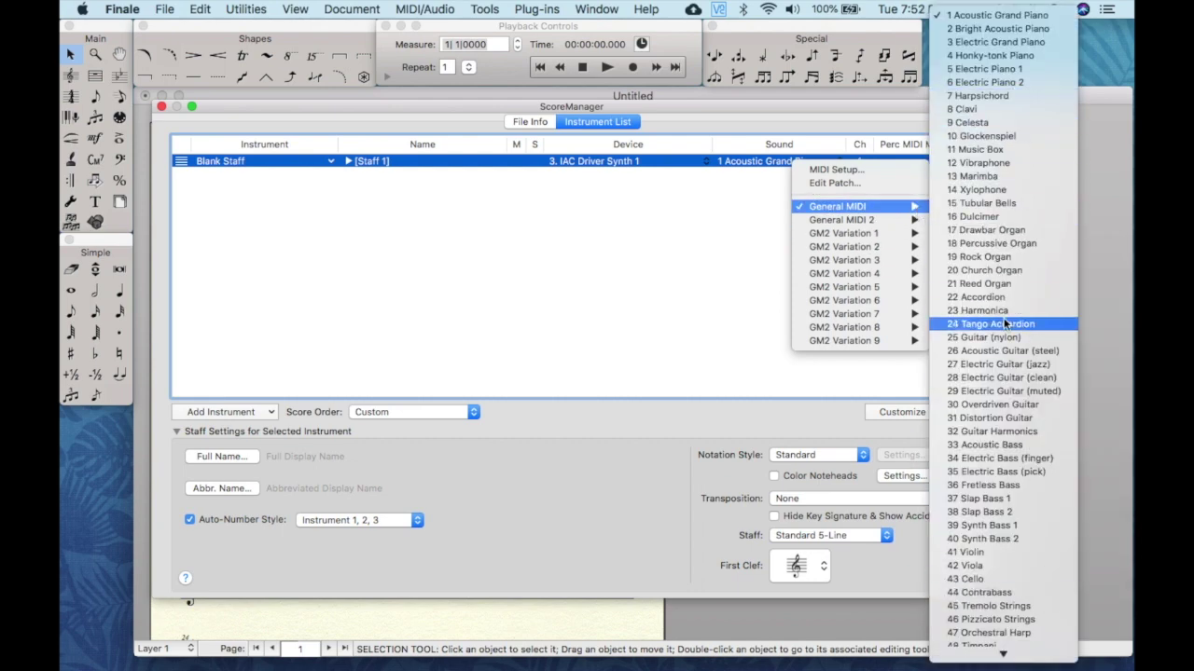
{"action": "left_click", "coordinate": [755, 208]}
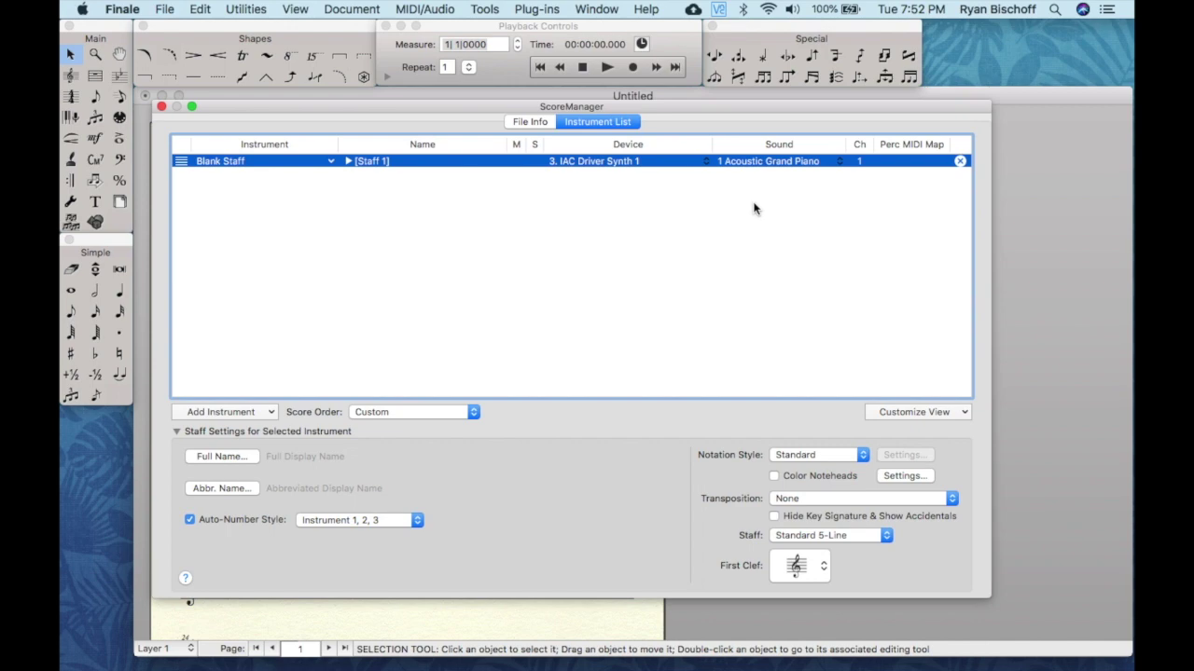
{"action": "left_click", "coordinate": [617, 187]}
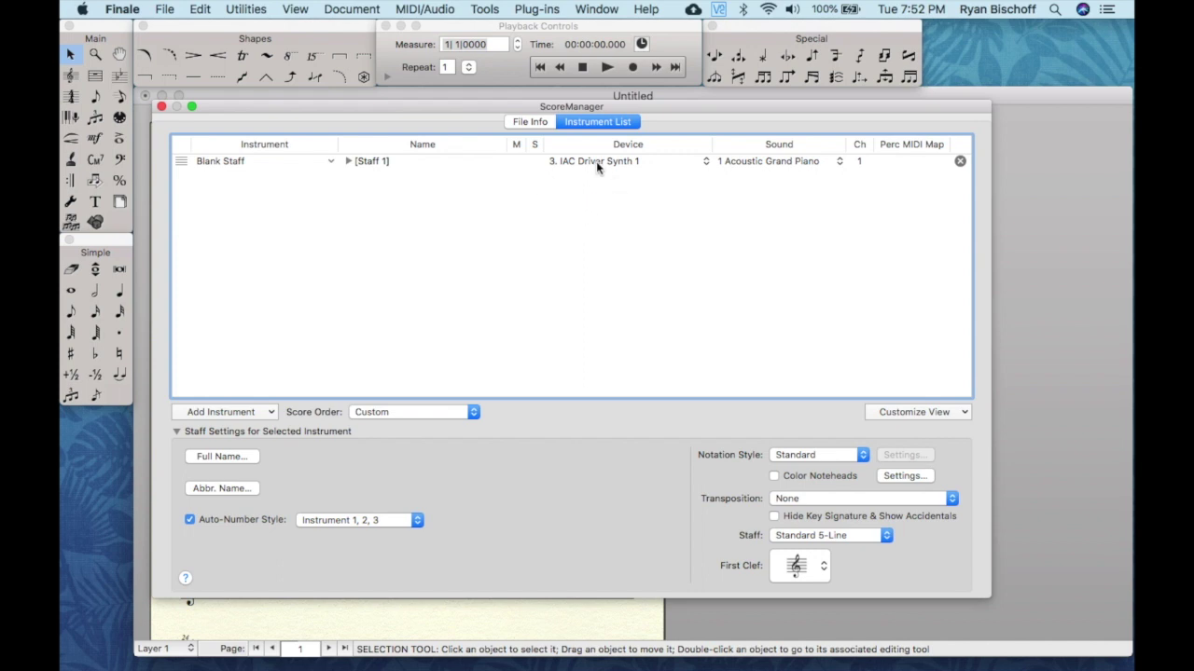
- Change the Blank Staff instrument in the ScoreManager to a Grand Staff
{"action": "left_click", "coordinate": [305, 163]}
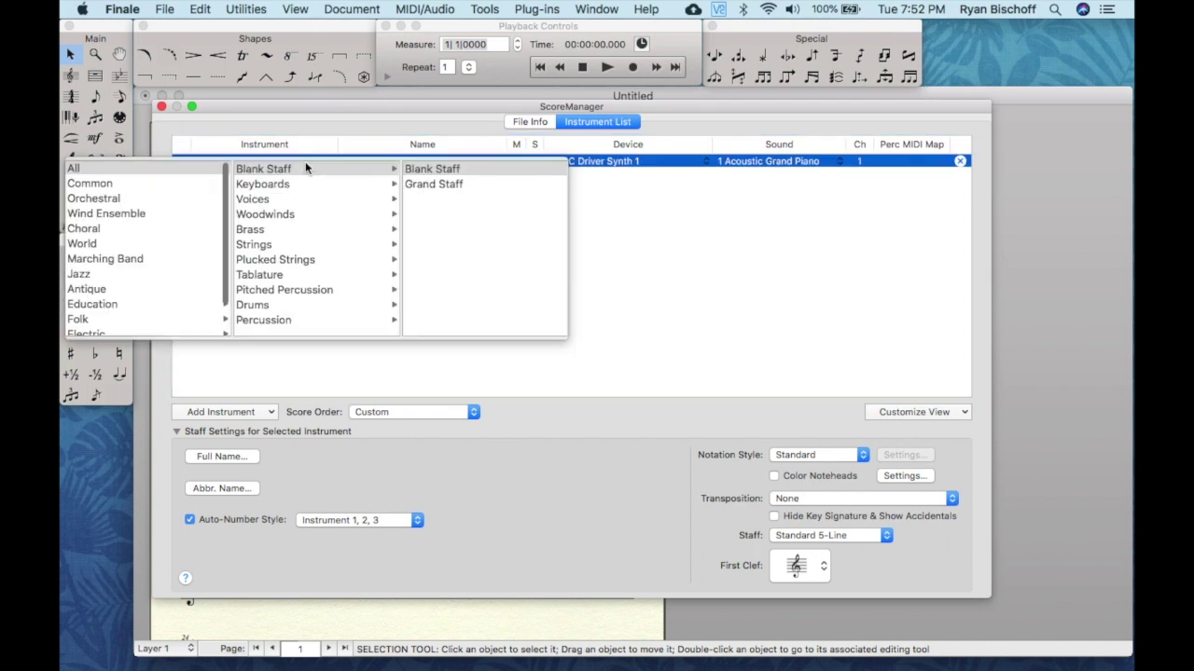
{"action": "left_click", "coordinate": [455, 185]}
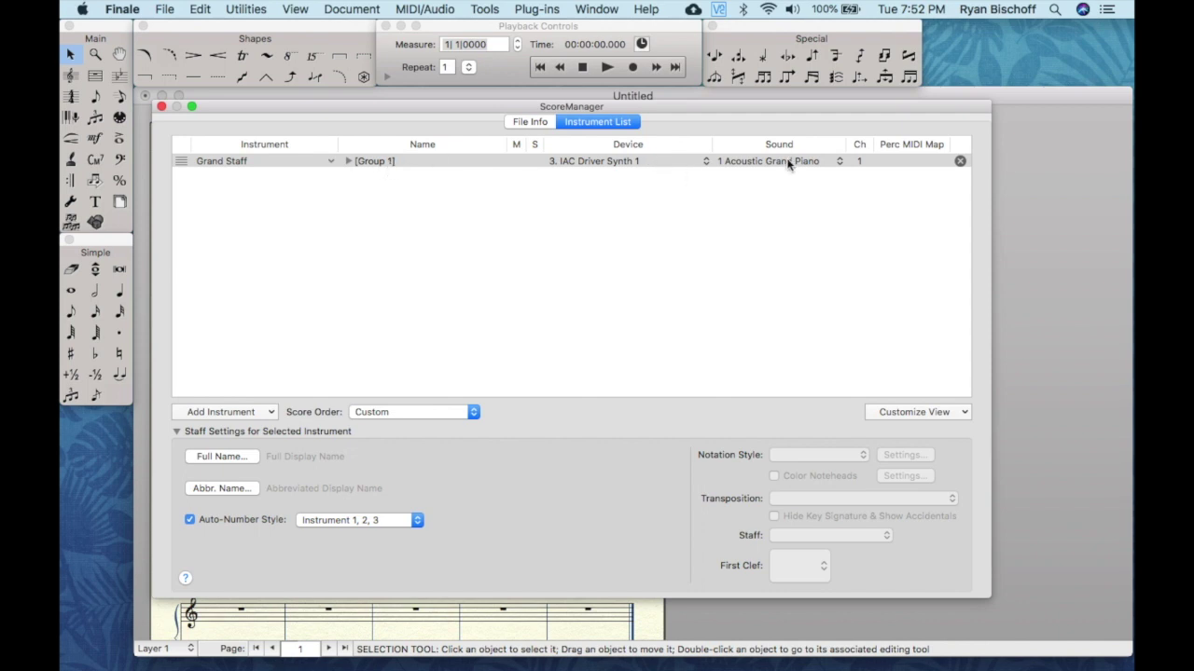
{"action": "left_click", "coordinate": [418, 160]}
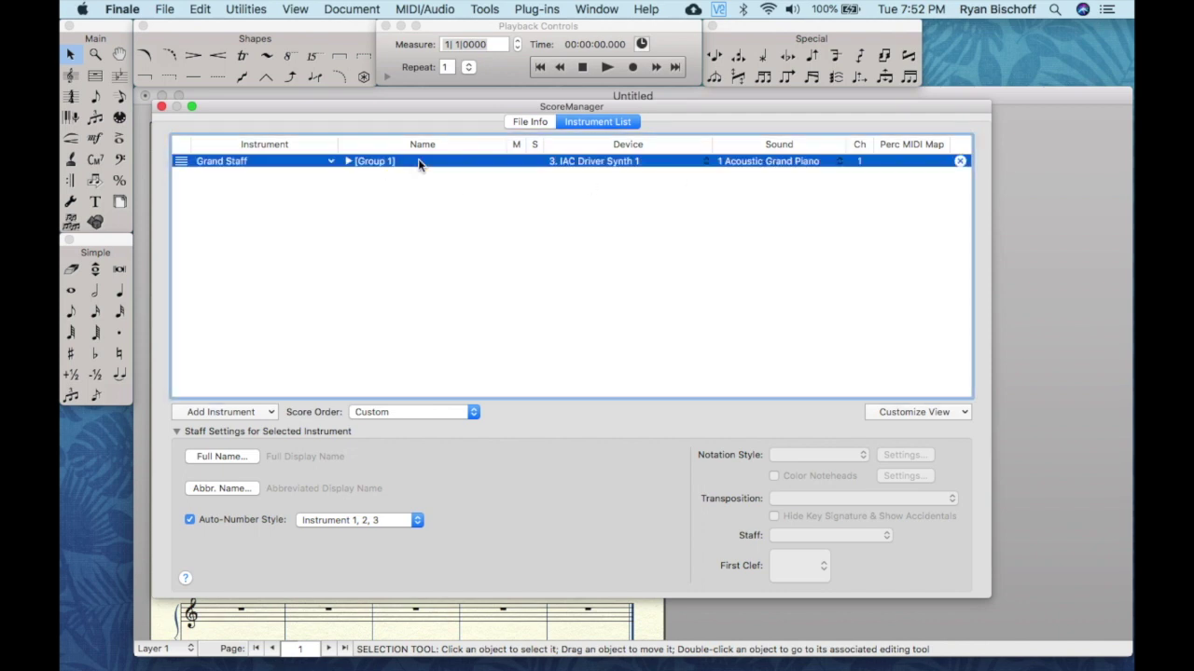
{"action": "left_click", "coordinate": [653, 224]}
{"action": "left_click", "coordinate": [590, 202]}
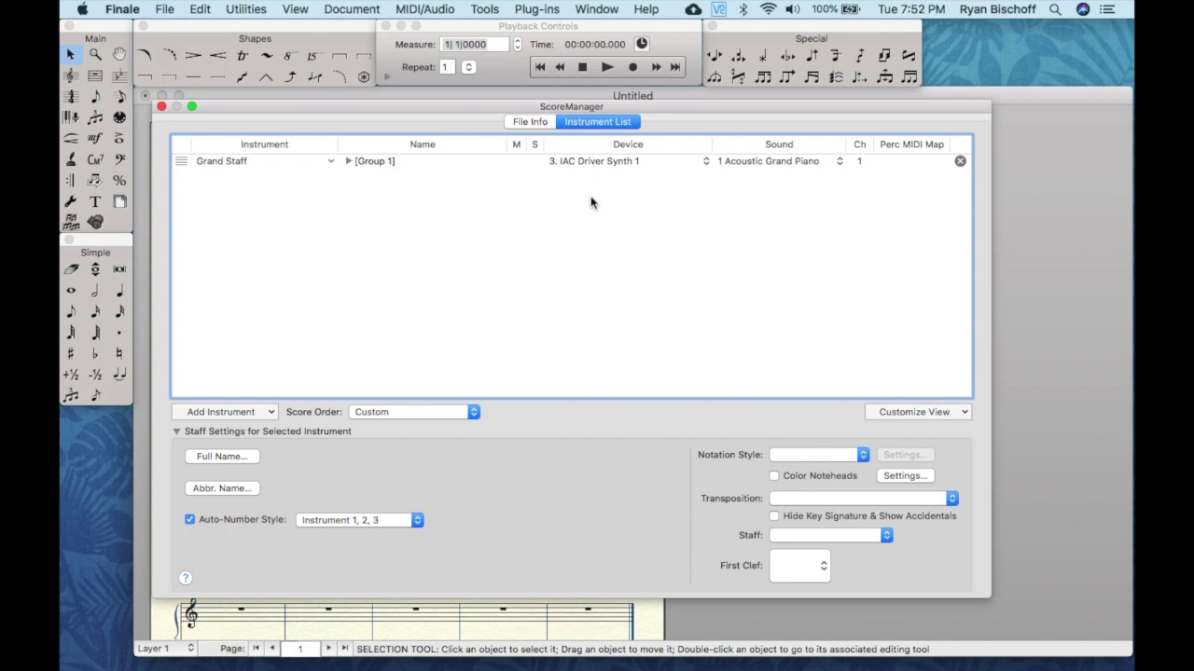
- Close the ScoreManager and the untitled document
{"action": "left_click", "coordinate": [160, 108]}
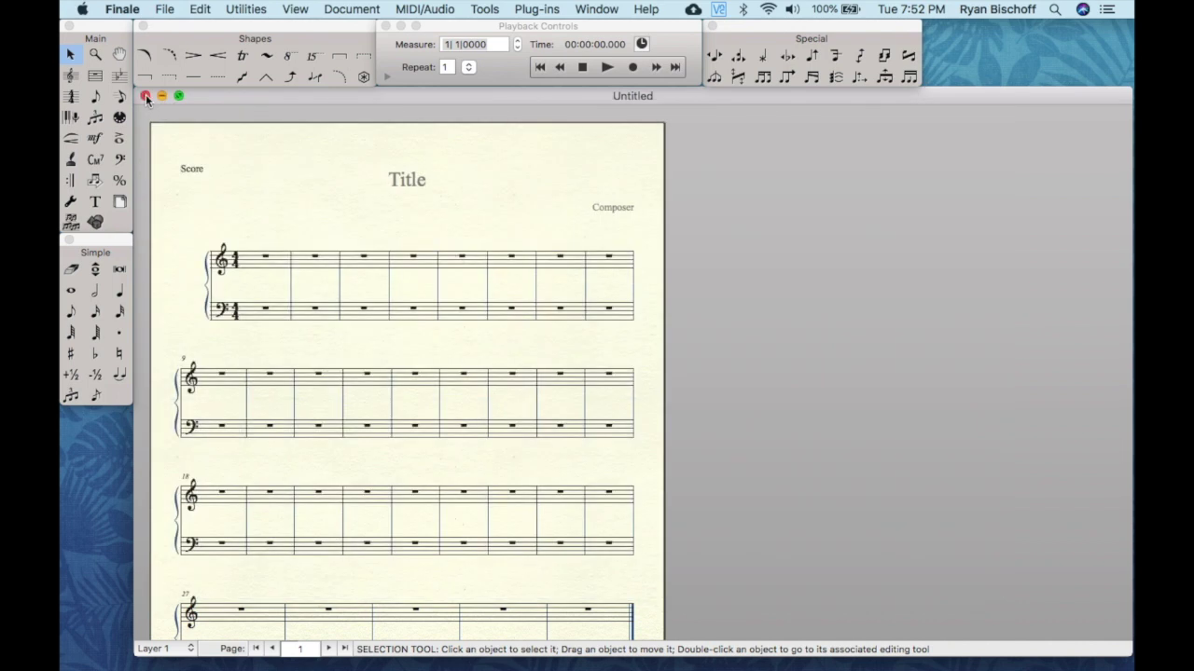
{"action": "left_click", "coordinate": [145, 96]}
{"action": "left_click", "coordinate": [556, 190]}
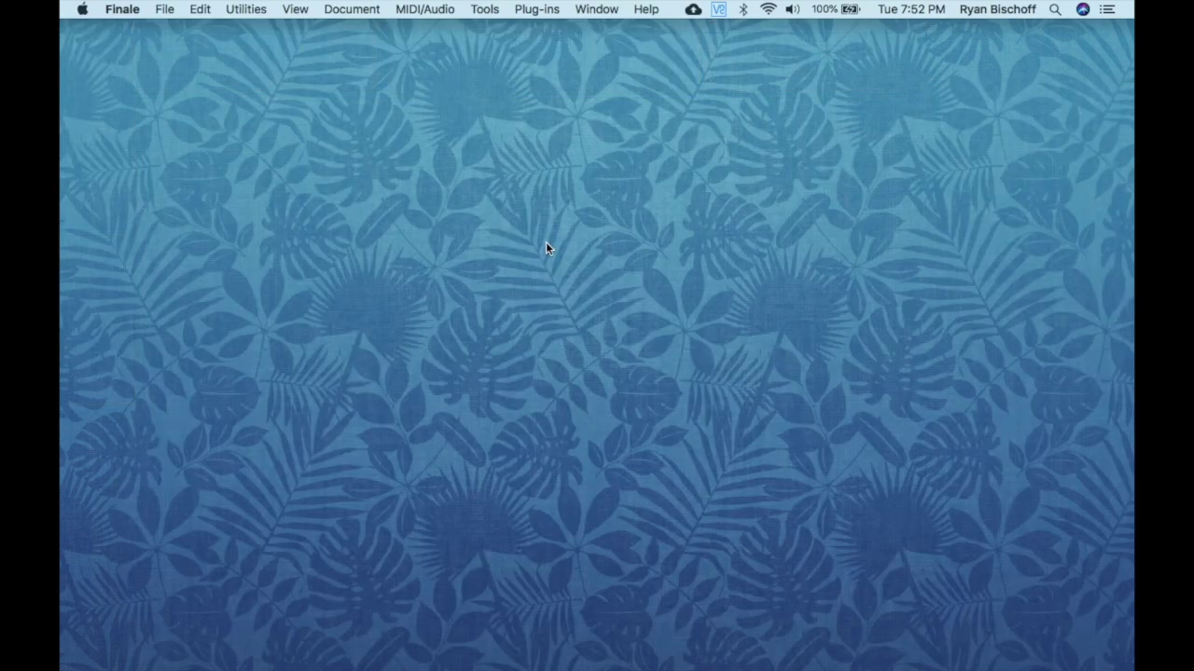